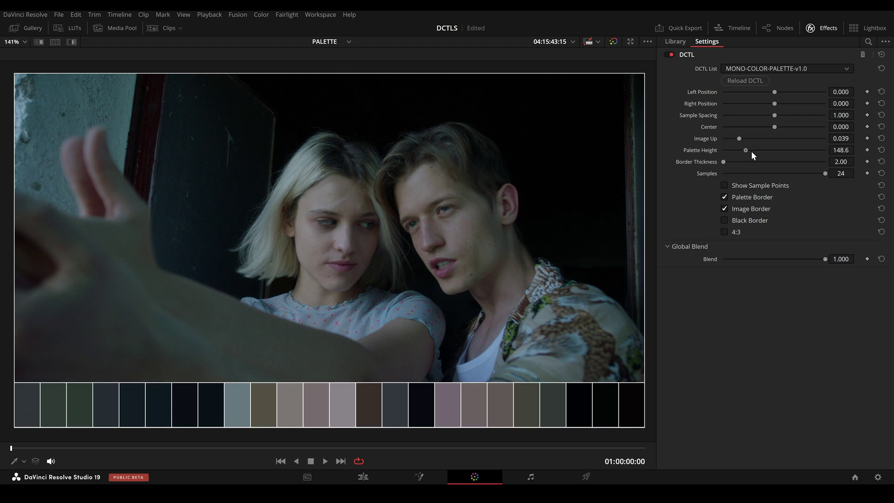
Raise Palette Height to about 313 so the swatch strip under the frame grows taller.
drag(739, 138, 781, 145)
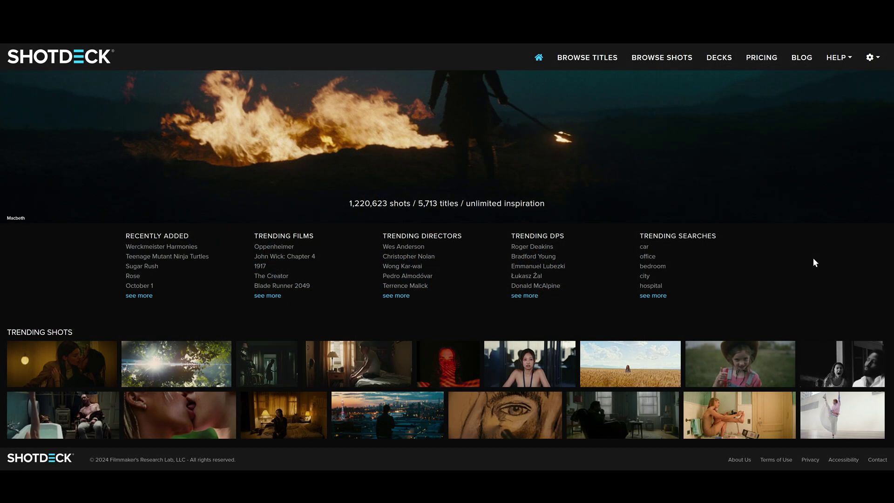
Open The Idol trending shot on ShotDeck and step through the next two shots' palettes.
click(537, 358)
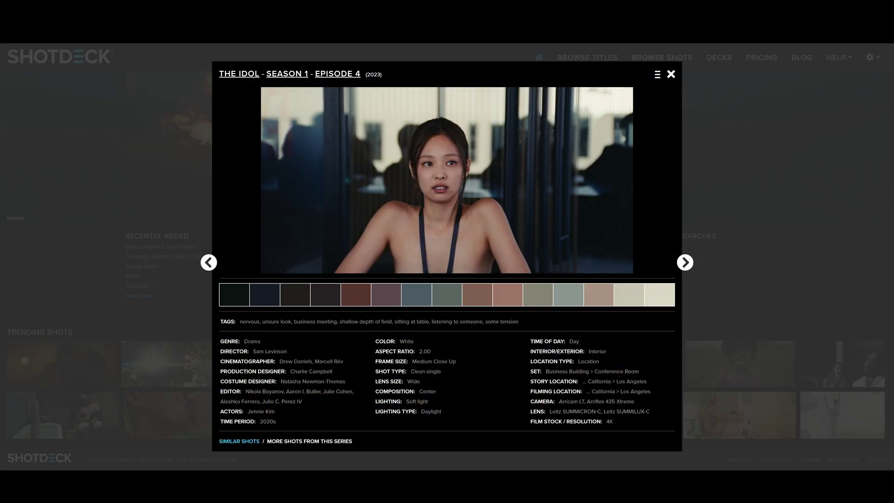
key(Right)
key(Right)
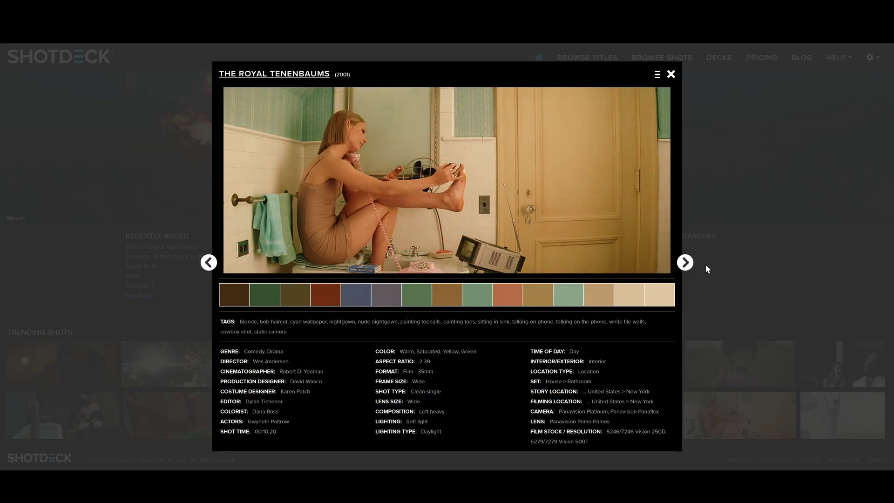
key(Right)
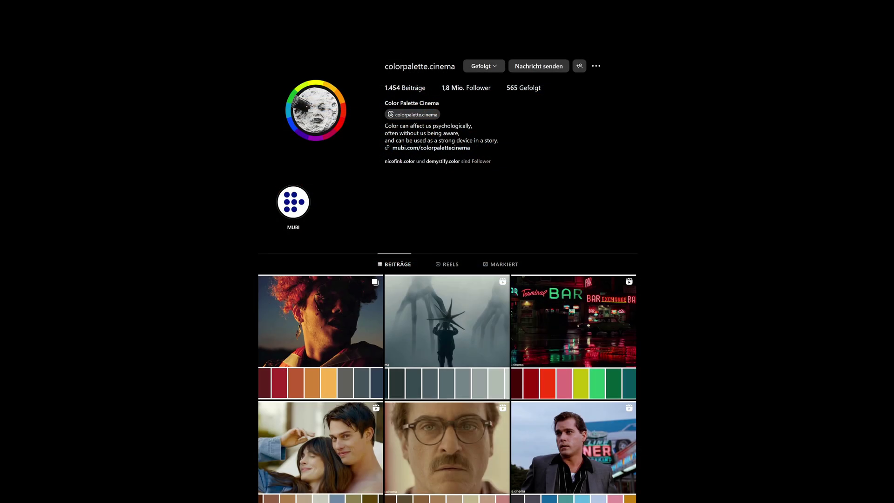
Browse five slides of the Society of the Snow post with their ten-swatch palettes.
scroll(447, 289, down, 5)
scroll(447, 288, down, 5)
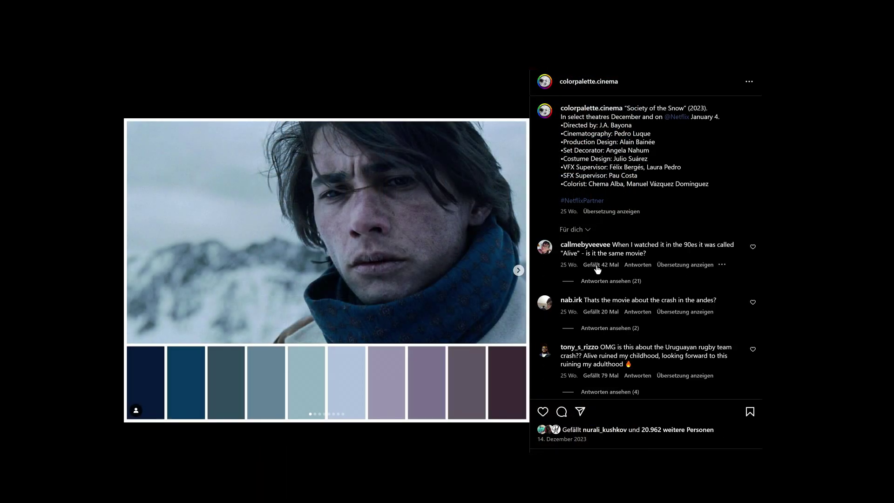
click(519, 271)
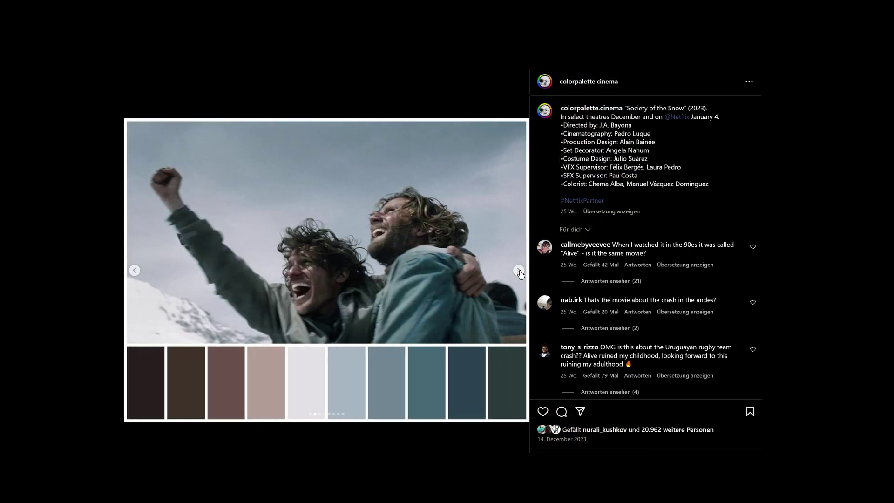
click(519, 271)
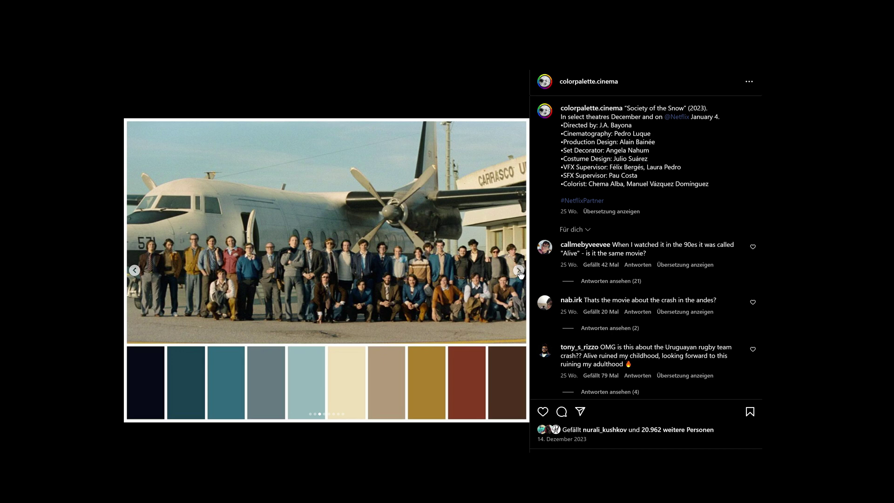
click(519, 270)
click(519, 271)
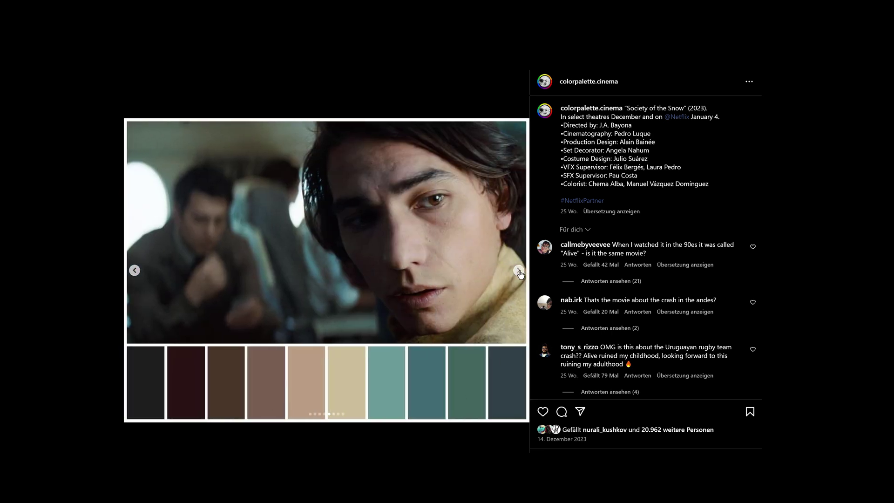
click(519, 270)
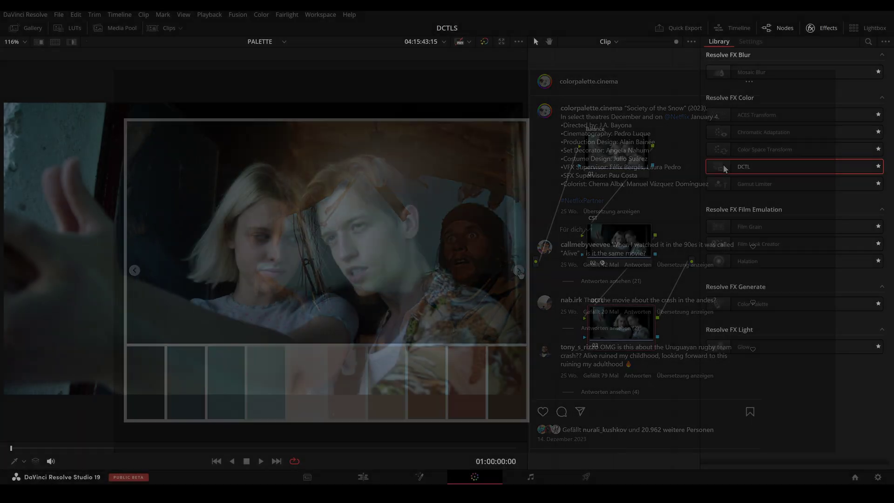
Apply the DCTL effect to node 03 and select MONO-COLOR-PALETTE-v1.0 from the DCTL List.
drag(665, 245, 621, 323)
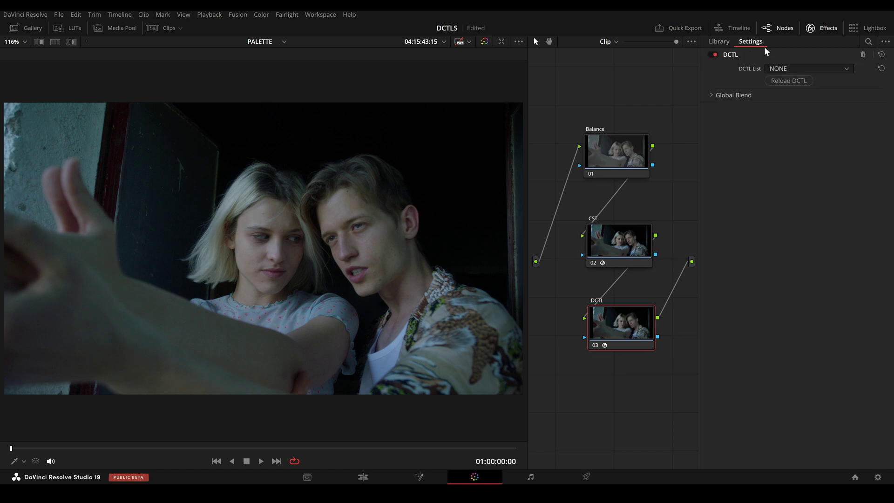
click(779, 28)
drag(701, 163, 670, 172)
scroll(473, 256, up, 2)
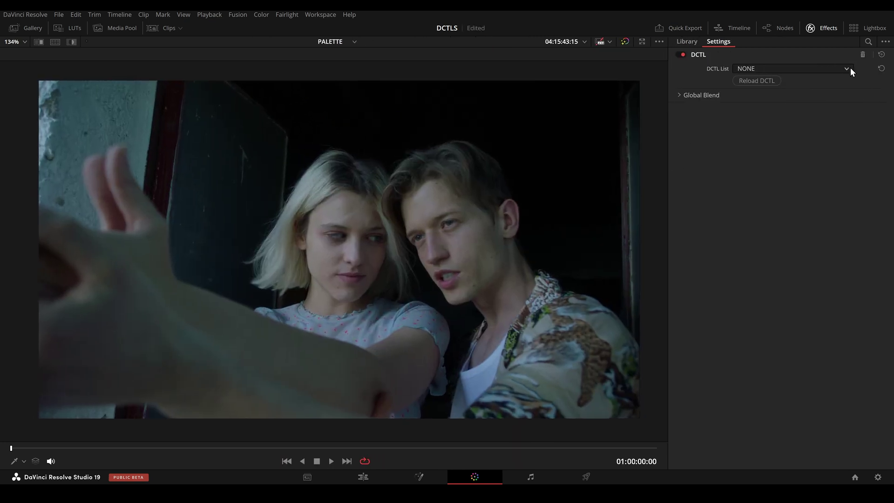
click(846, 68)
click(810, 114)
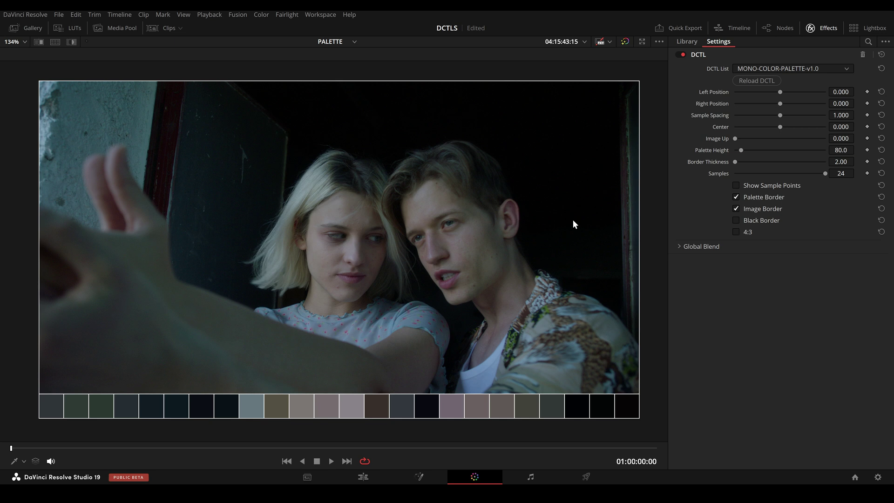
Show the sample points and drag Left Position to tilt the sampling line diagonally.
scroll(563, 227, up, 1)
drag(666, 229, 656, 228)
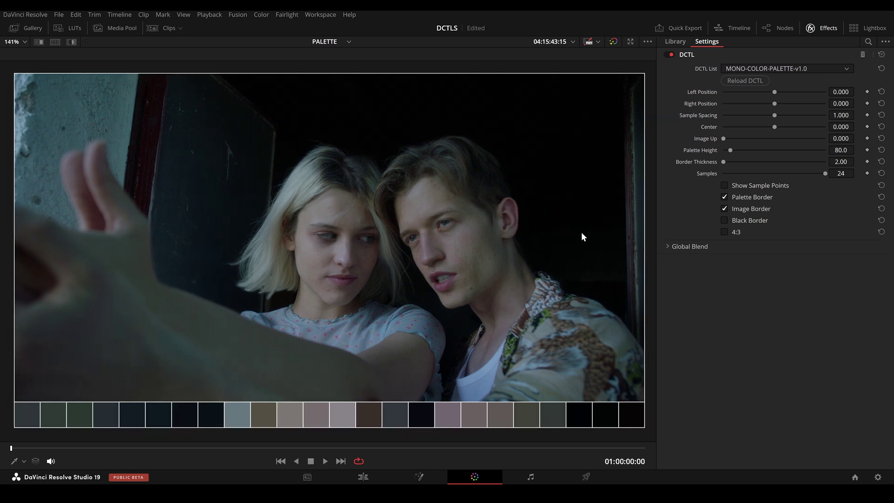
click(724, 185)
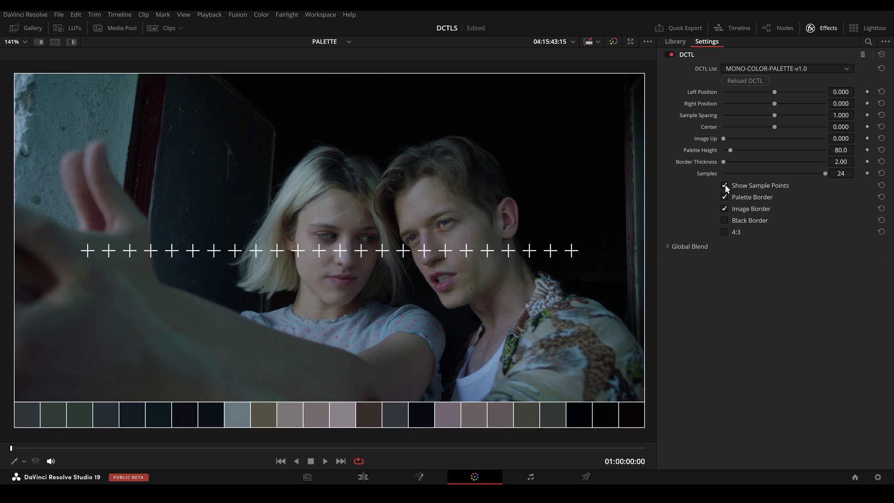
drag(771, 91, 736, 107)
Experiment with Right and Left Position, Sample Spacing and Center on the sampling line.
drag(807, 104, 742, 112)
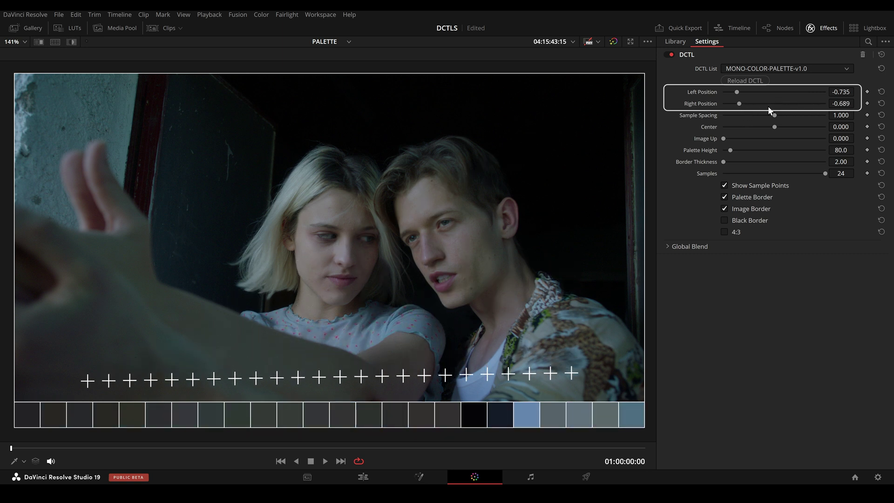
click(881, 103)
click(882, 92)
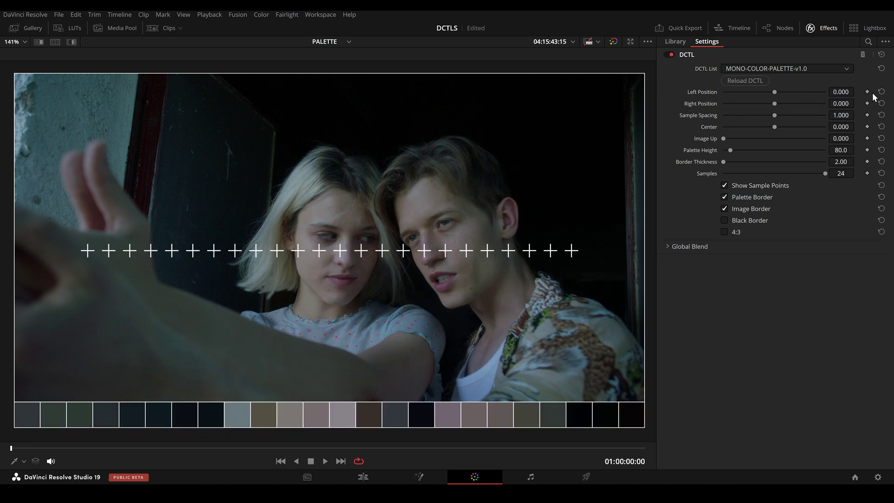
drag(774, 115, 758, 94)
drag(774, 127, 792, 137)
Reset Center, Sample Spacing and both positions, hide sample points, and expand Global Blend.
click(881, 127)
click(881, 115)
click(882, 103)
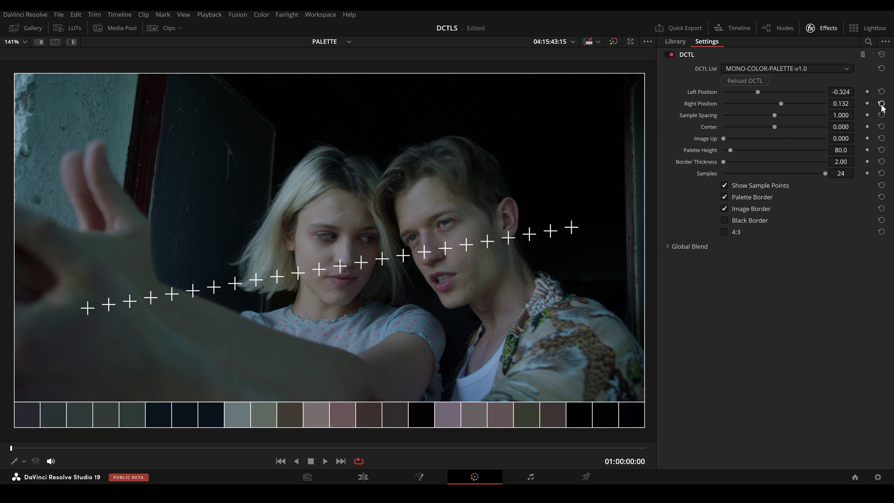
click(881, 92)
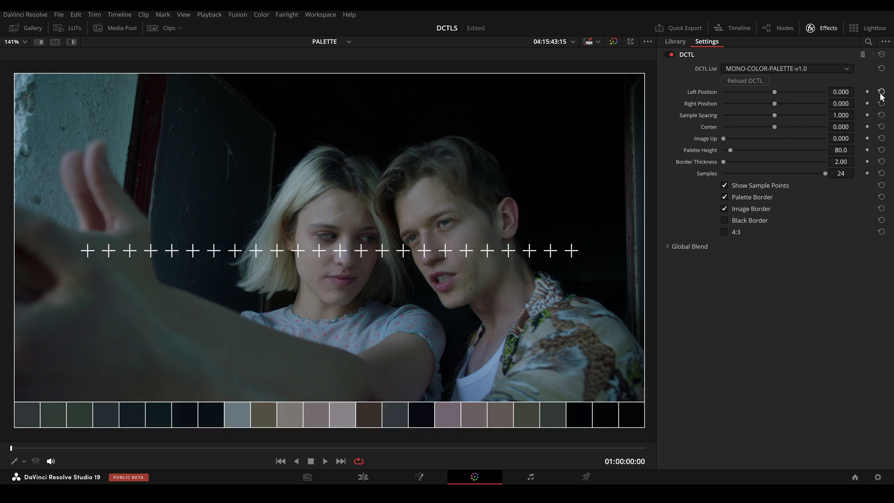
click(725, 185)
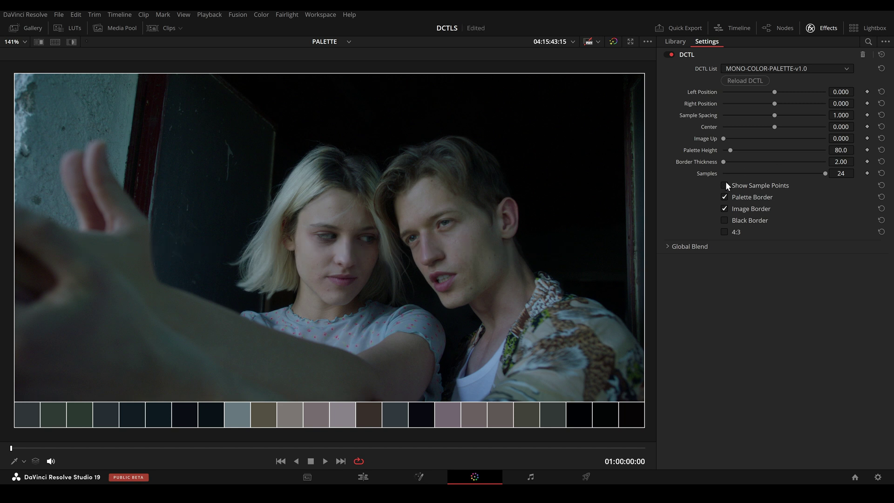
click(667, 247)
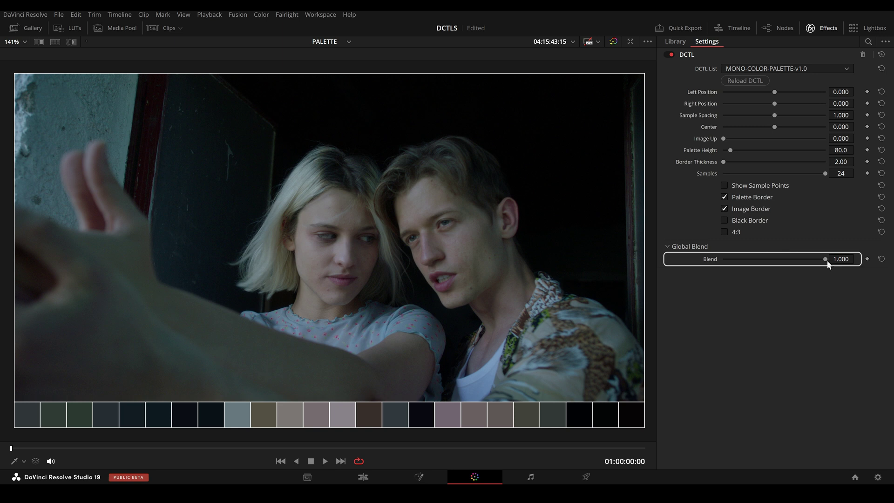
Test Blend, then set Image Up 0.143, Border Thickness about 8.41 and Samples to 8.
drag(824, 260, 842, 263)
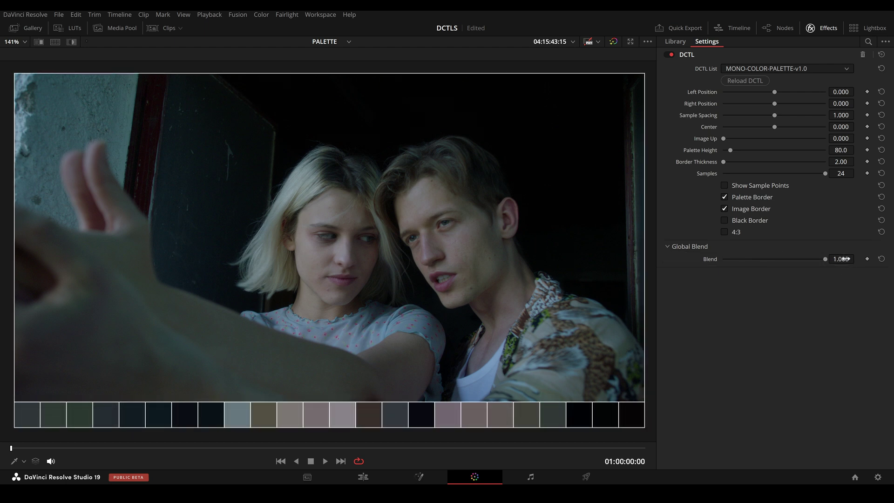
drag(723, 138, 782, 150)
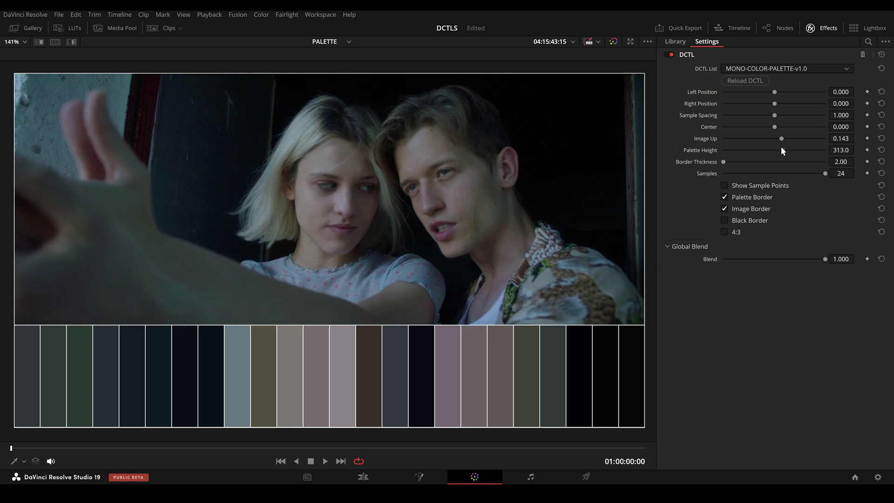
drag(724, 161, 759, 165)
drag(824, 173, 723, 177)
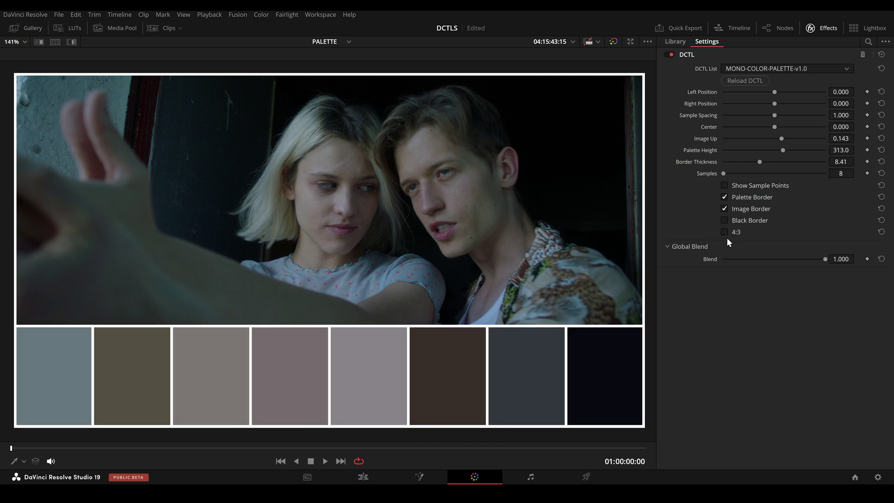
Show the sample points, reposition and level the sampling line, then hide the markers.
click(725, 185)
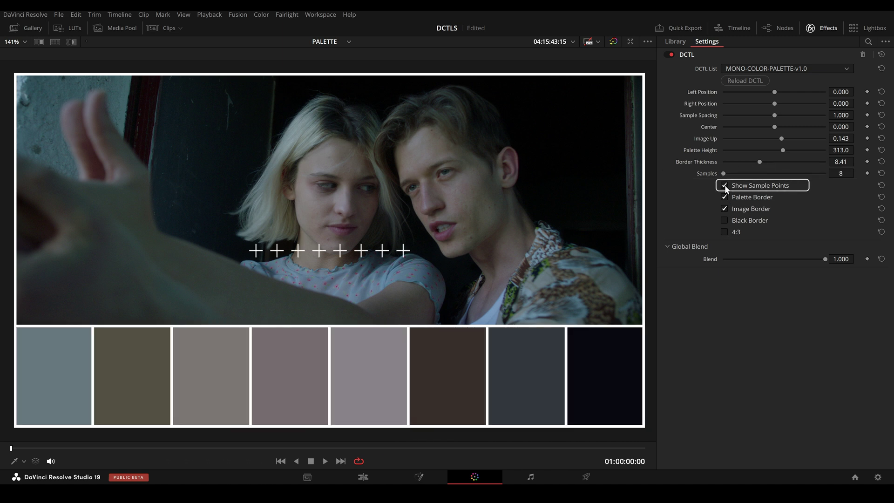
drag(776, 93, 771, 126)
click(775, 116)
click(725, 185)
Thicken the image and palette borders and switch the border colour back to white.
click(724, 220)
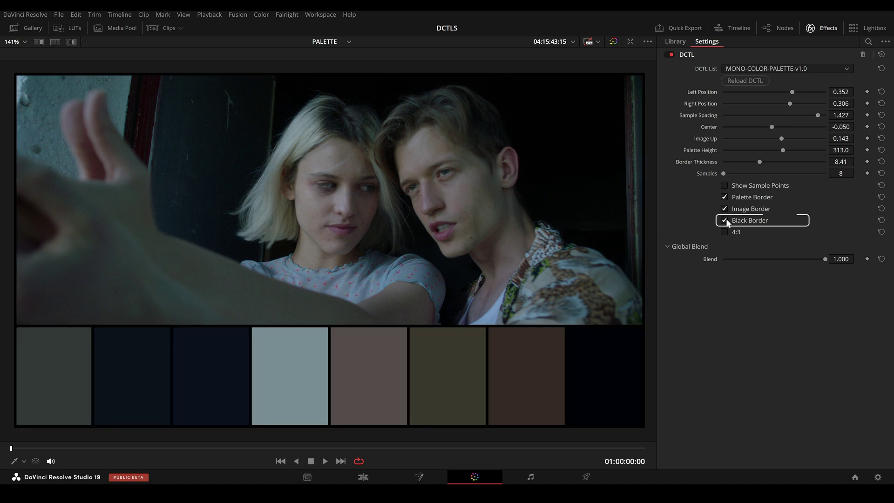
drag(757, 162, 814, 163)
click(741, 224)
click(740, 224)
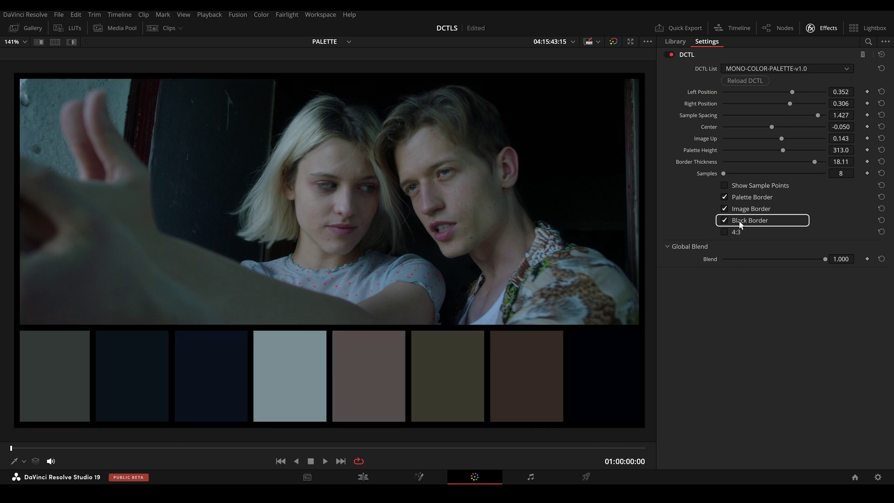
click(739, 224)
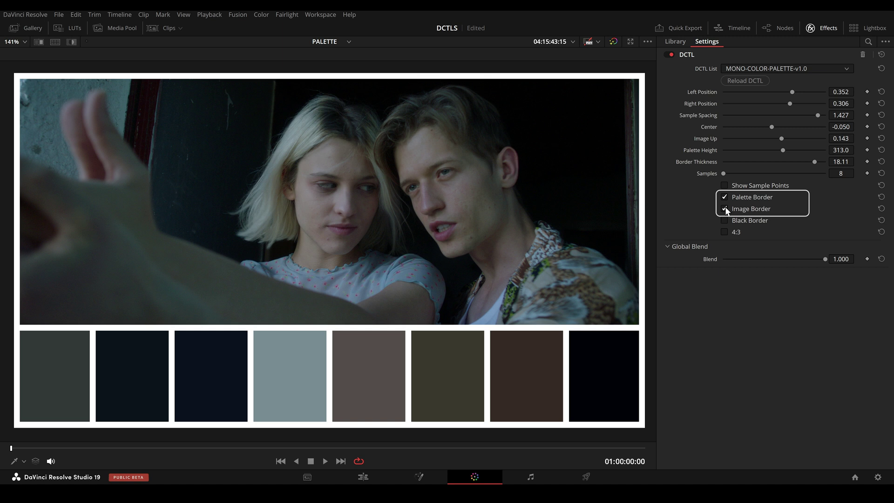
Set Samples to 24 and keep both Palette Border and Image Border enabled.
click(725, 206)
click(725, 196)
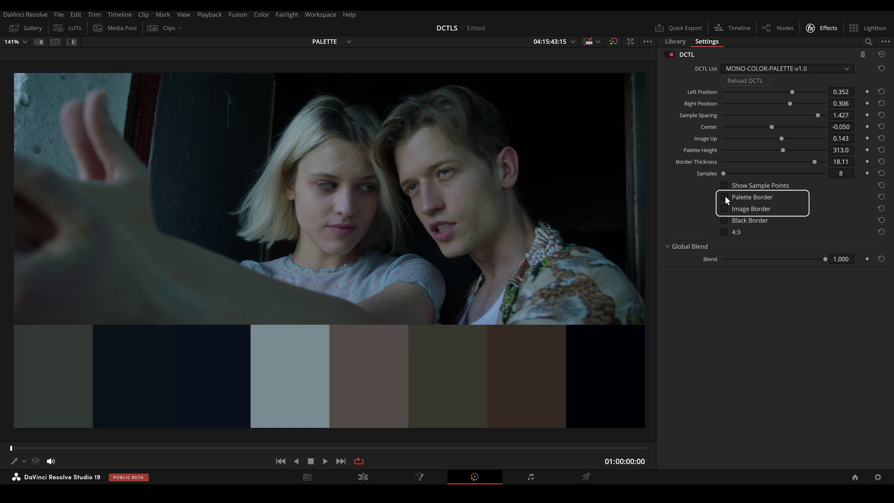
mouse_move(722, 173)
mouse_down()
mouse_move(825, 175)
mouse_move(730, 161)
mouse_up()
click(725, 197)
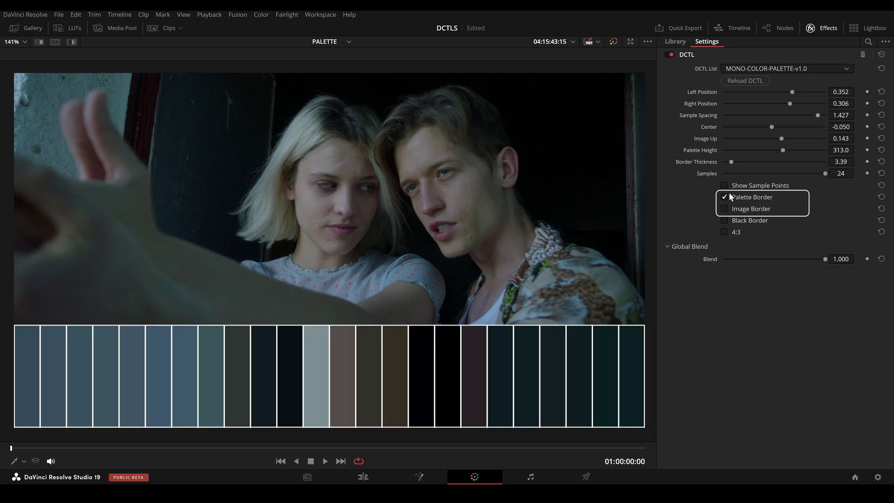
click(724, 209)
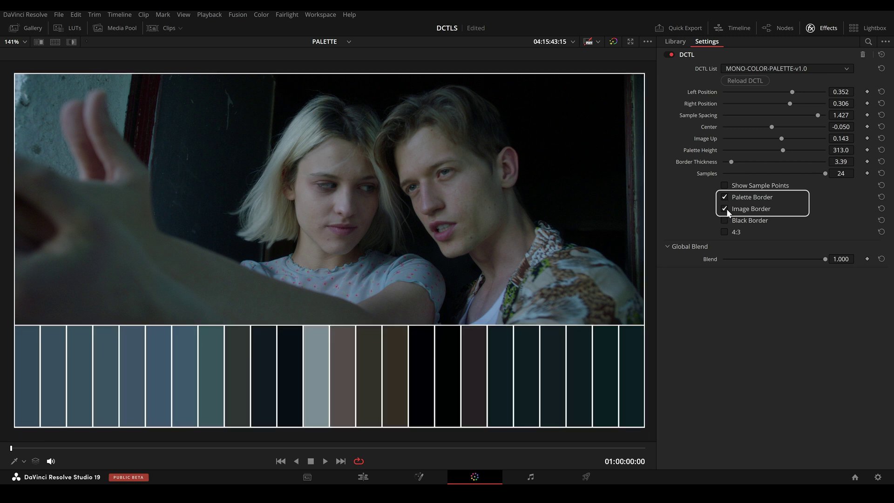
click(725, 208)
click(724, 208)
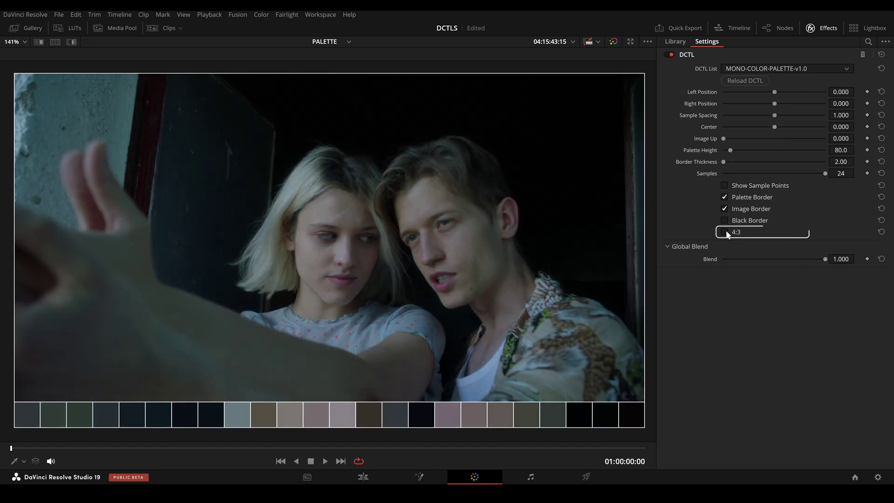
Enable 4:3, drop Palette Height to 50.0 and test Global Blend, leaving it at 1.000.
click(725, 231)
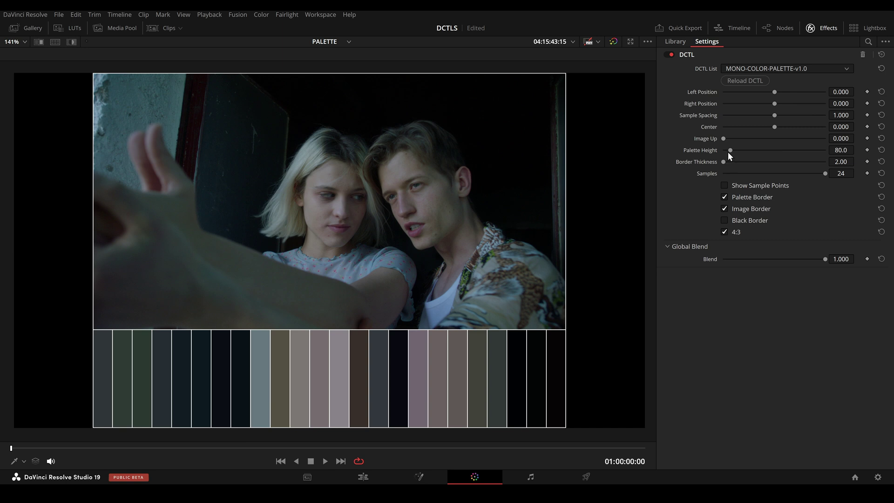
drag(728, 150, 722, 152)
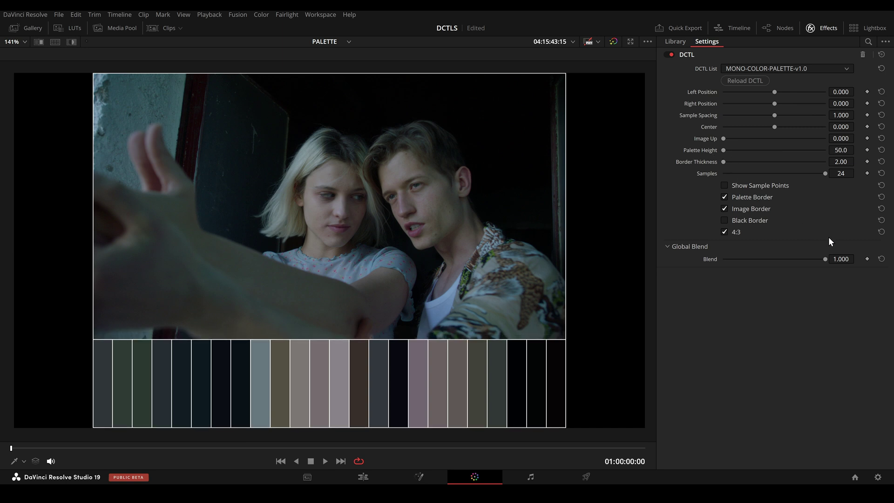
mouse_move(827, 263)
mouse_down()
mouse_move(705, 264)
mouse_move(842, 265)
mouse_move(713, 267)
mouse_move(831, 267)
mouse_up()
Return to the full Color page and grab the palette frame as a Gallery still.
key(alt+f)
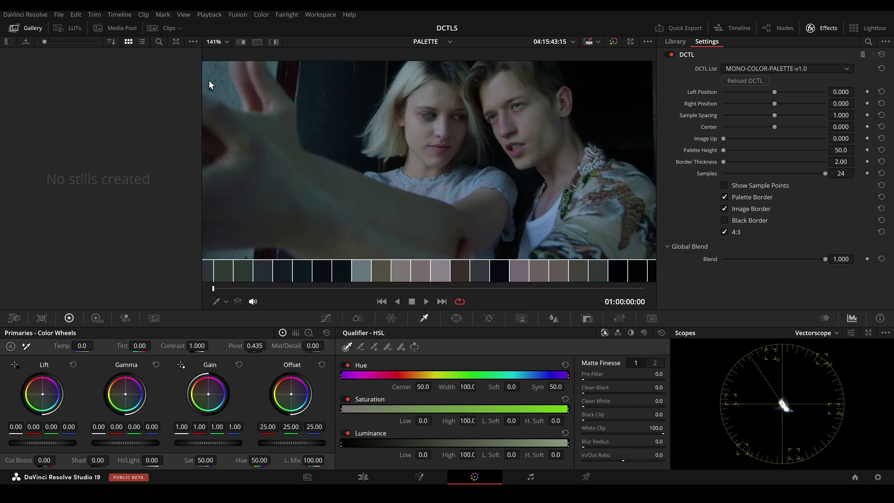
scroll(356, 138, down, 5)
right_click(317, 142)
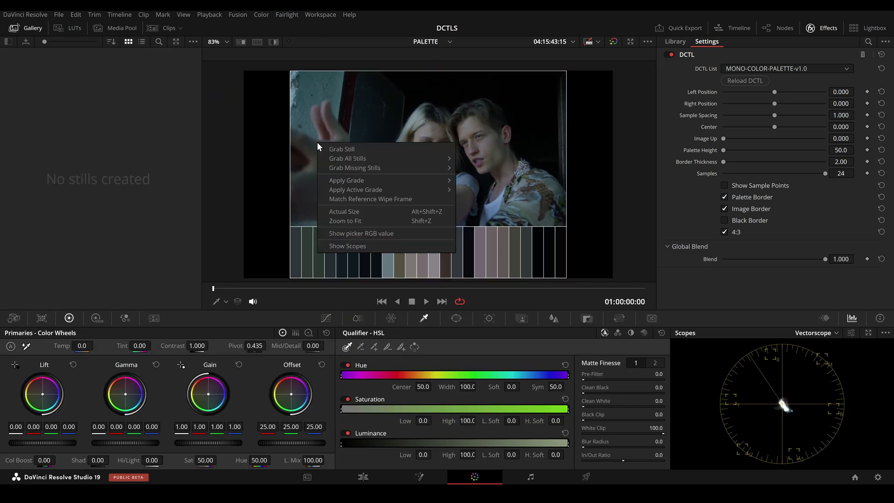
click(332, 148)
Enlarge the Gallery thumbnails and export still 1.1.1 as test.tif.
drag(46, 41, 96, 42)
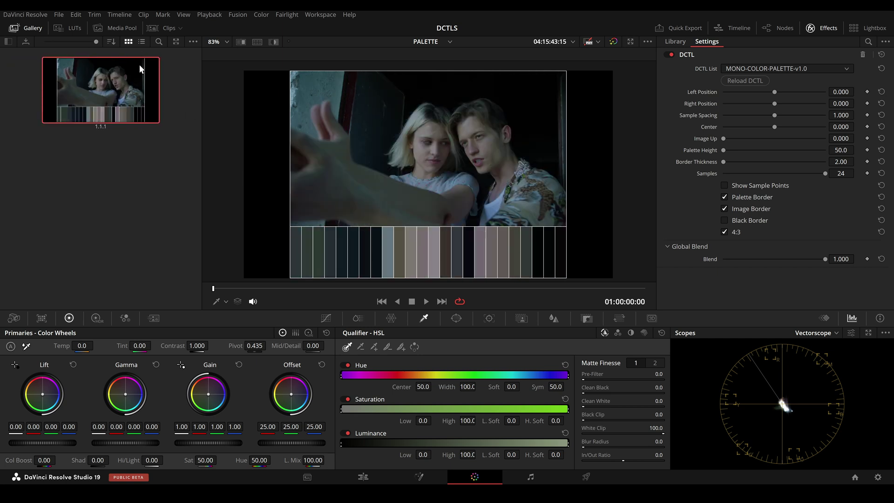
right_click(136, 94)
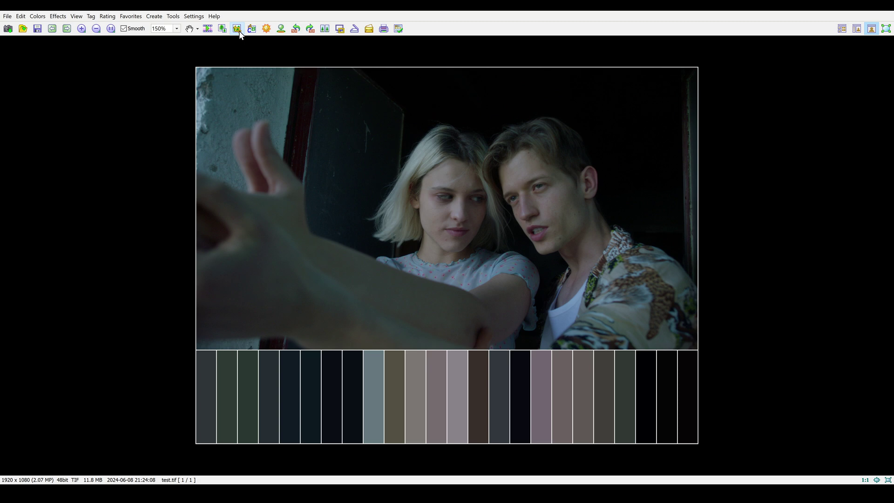
click(237, 29)
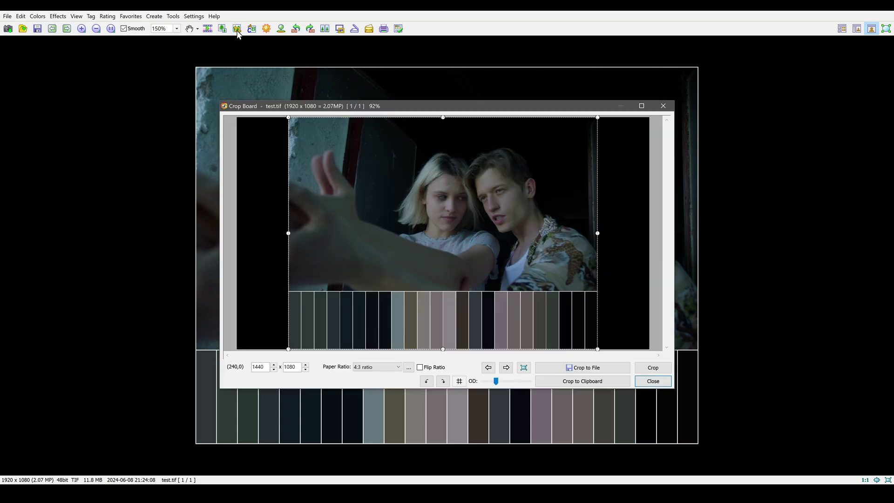
Pick a 4:3 crop ratio (1440 × 1080) for the exported still in FastStone's Crop Board.
click(372, 368)
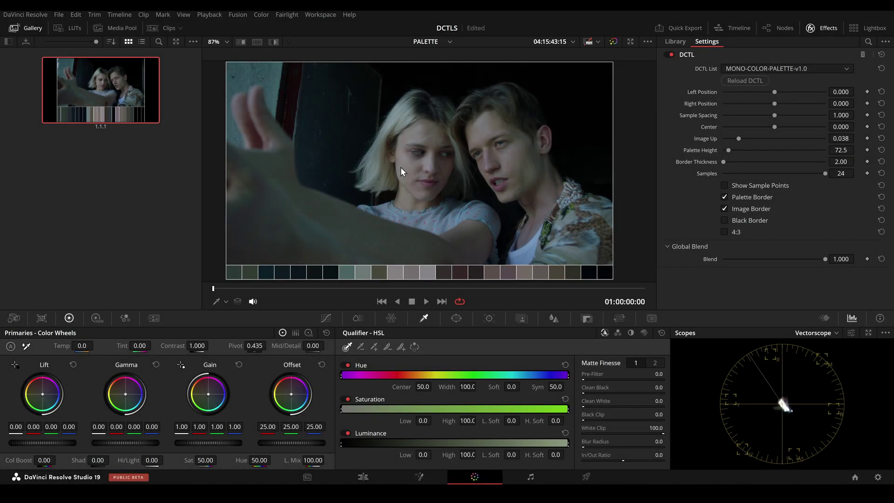
Delete the Balance and CST nodes so only the DCTL node remains in the grade.
click(784, 30)
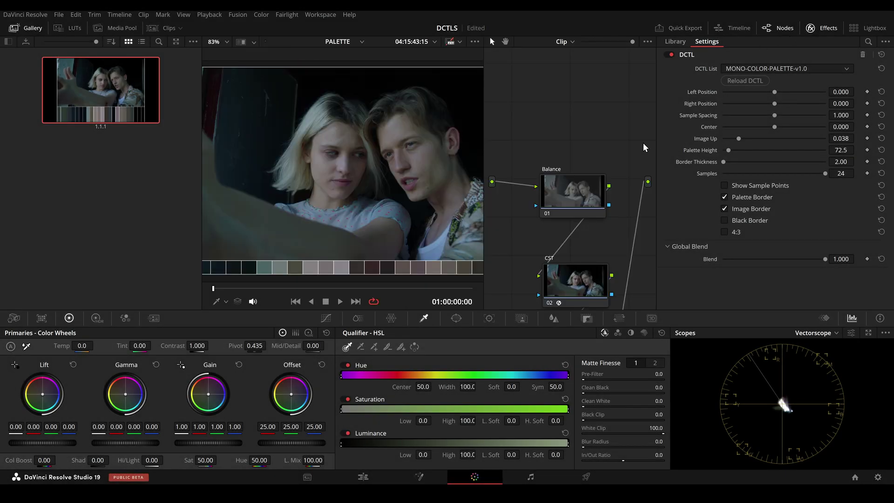
scroll(605, 223, down, 5)
click(576, 105)
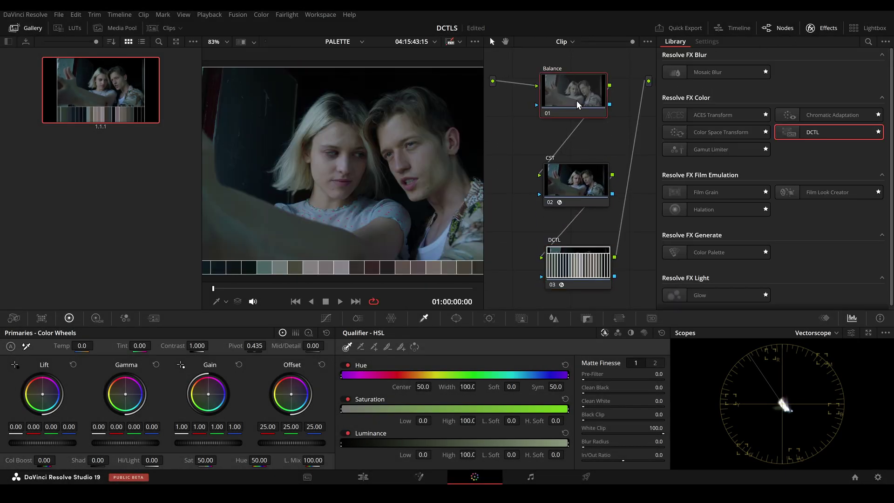
key(Delete)
click(579, 188)
key(Delete)
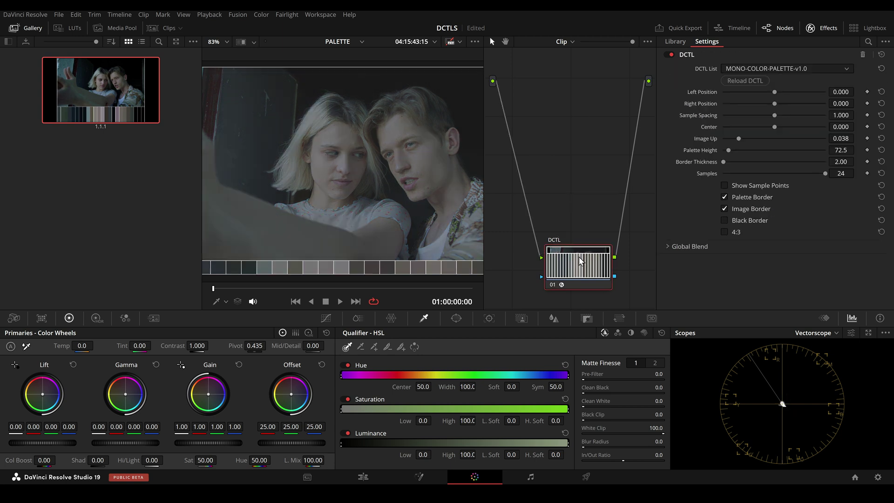
scroll(581, 261, down, 5)
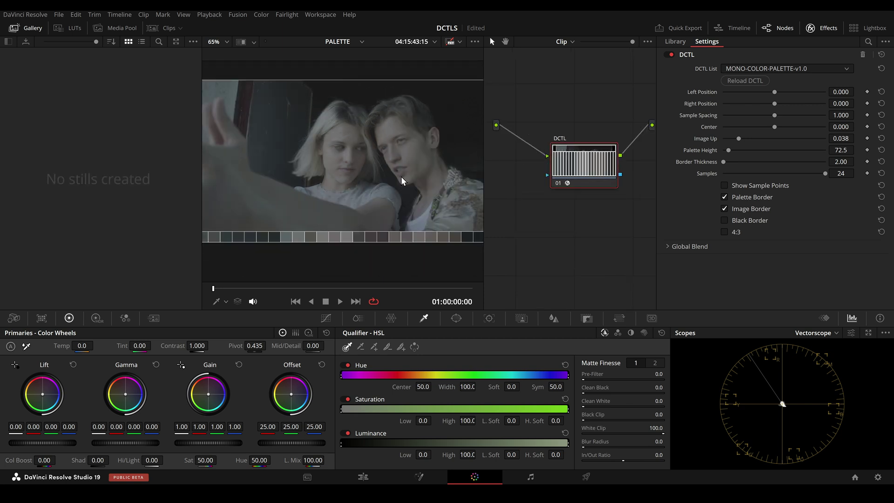
Grab a Gallery still of the palette frame labelled PALETTE, then show the clips strip and Clip dropdown.
right_click(402, 180)
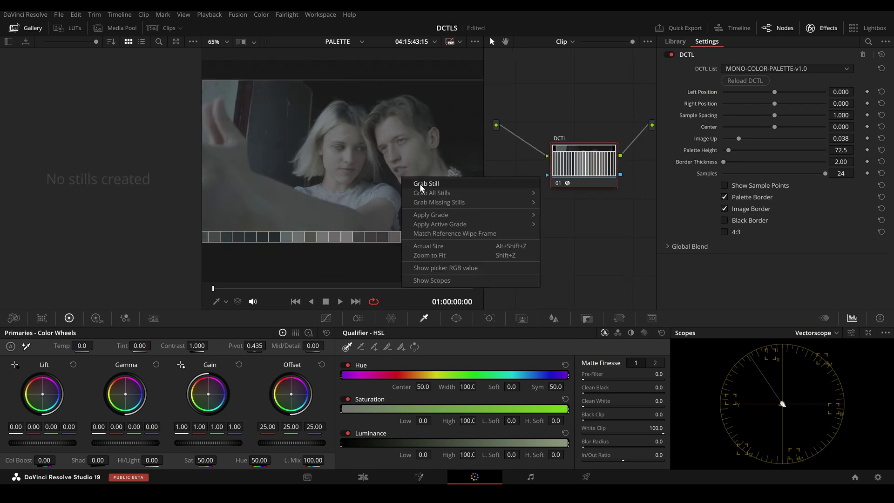
click(421, 187)
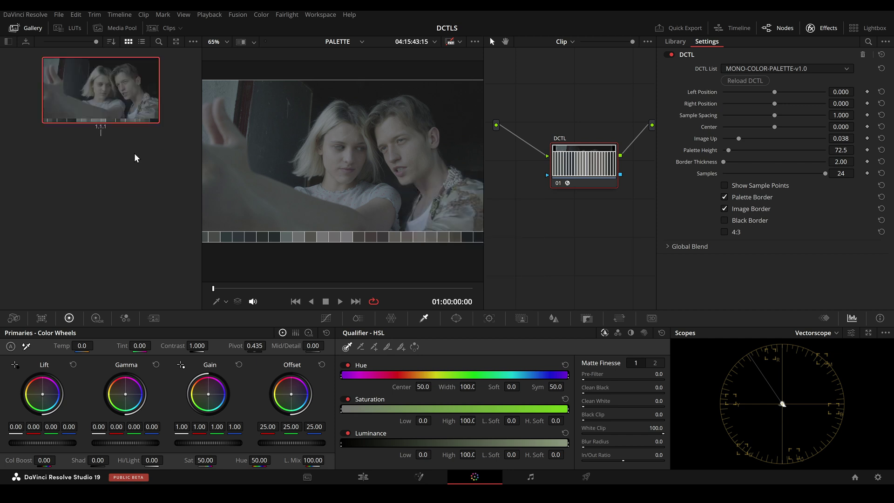
text(PALETTE)
key(Return)
click(170, 31)
click(564, 41)
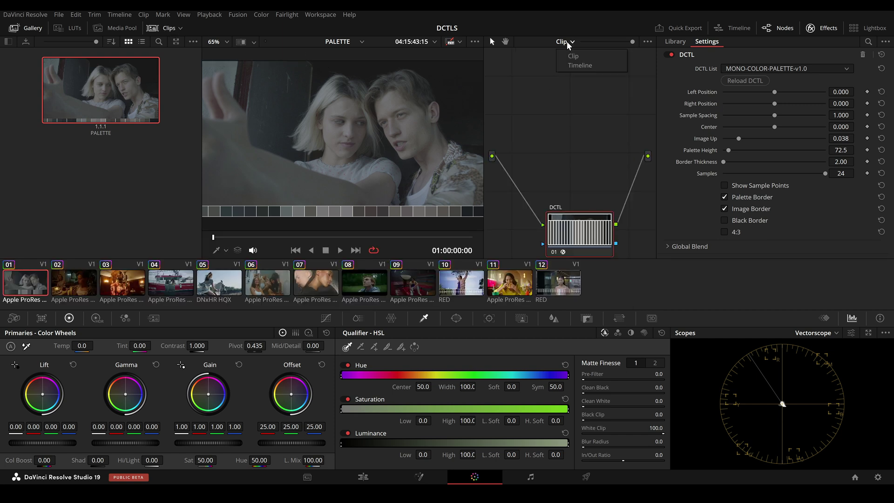